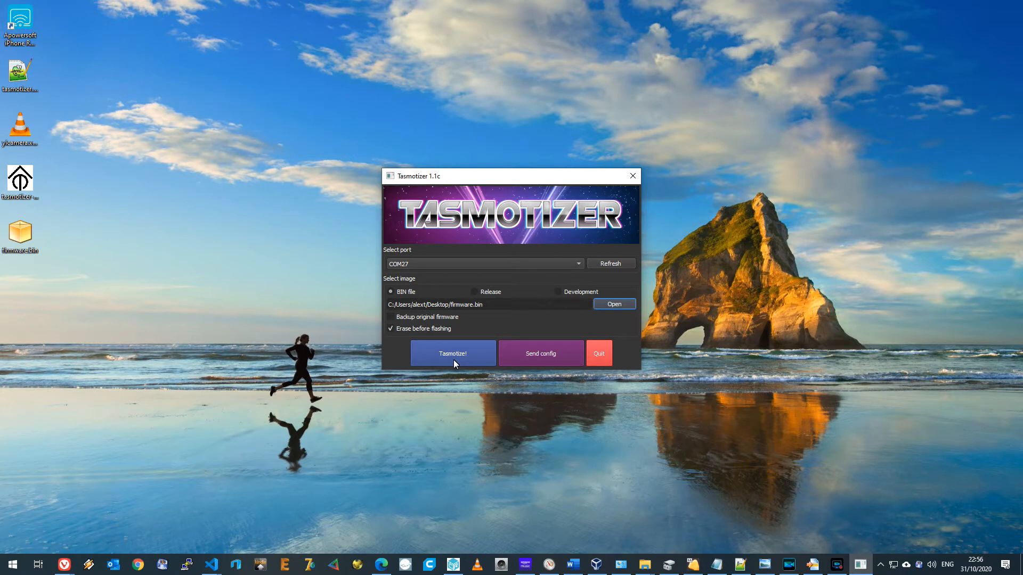
# Step: Flash firmware.bin to the device on COM27 with erasing beforehand, and quit the flashing tool
pyautogui.click(453, 360)
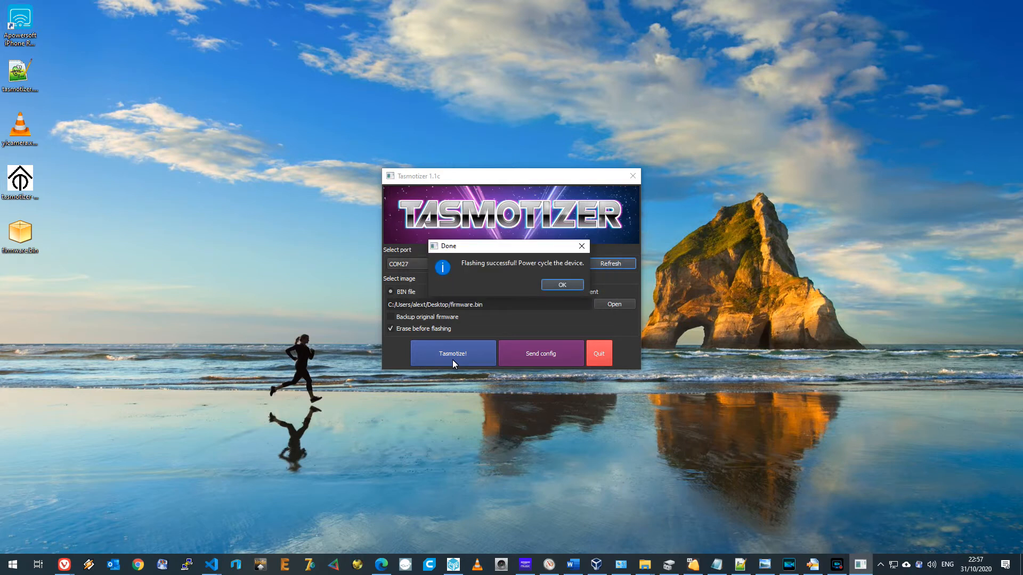
pyautogui.click(575, 285)
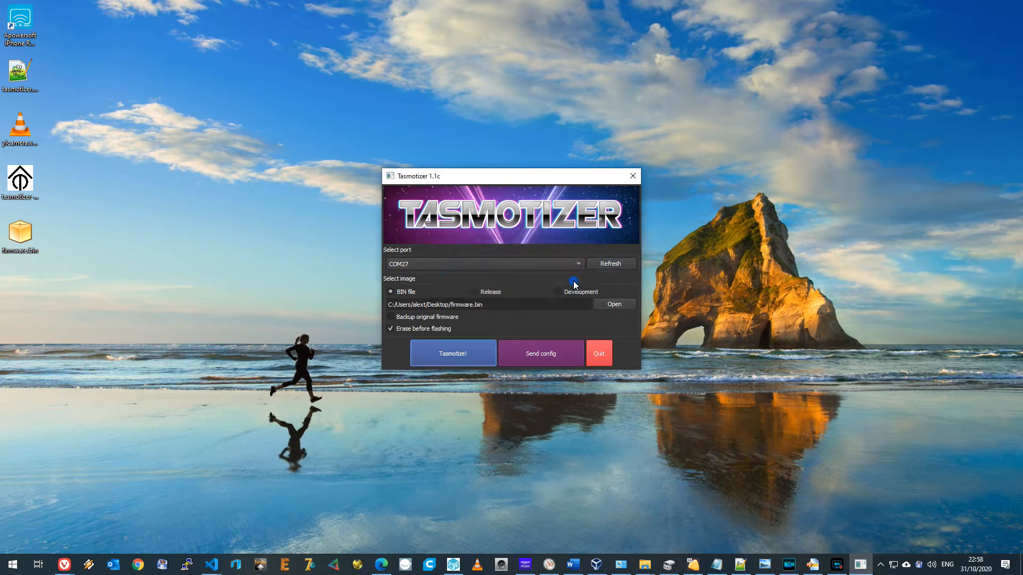
pyautogui.click(602, 359)
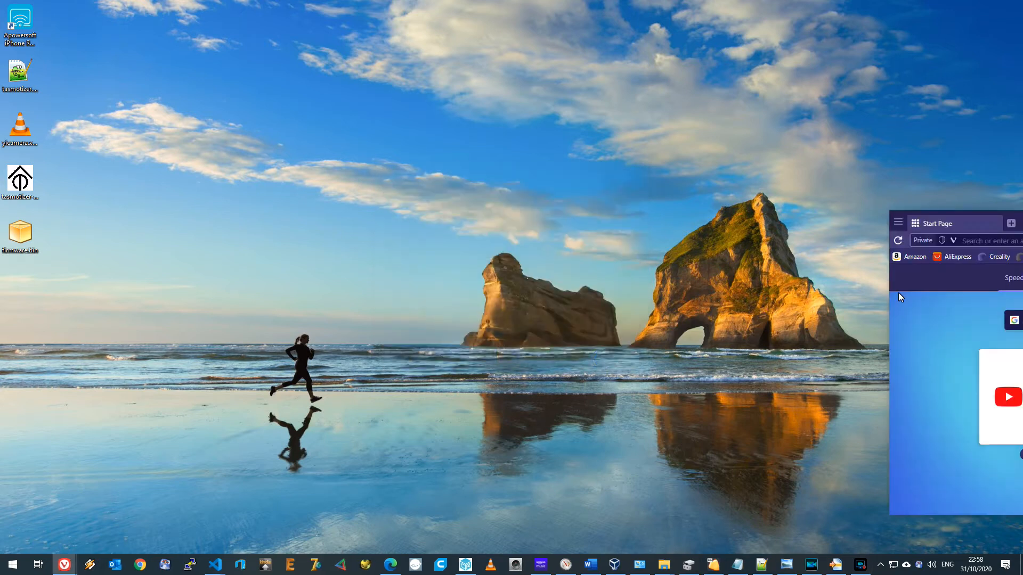
# Step: Maximize the private browser window and connect the computer to the ESPURNA-D15654 Wi-Fi network using its network security key
pyautogui.moveTo(898, 293); pyautogui.dragTo(687, 1)
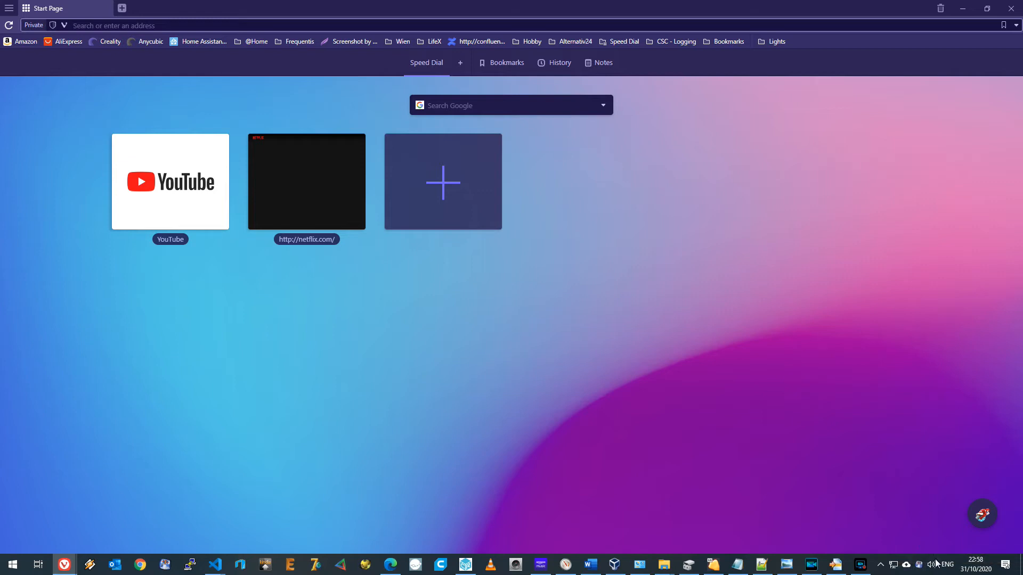
pyautogui.click(895, 567)
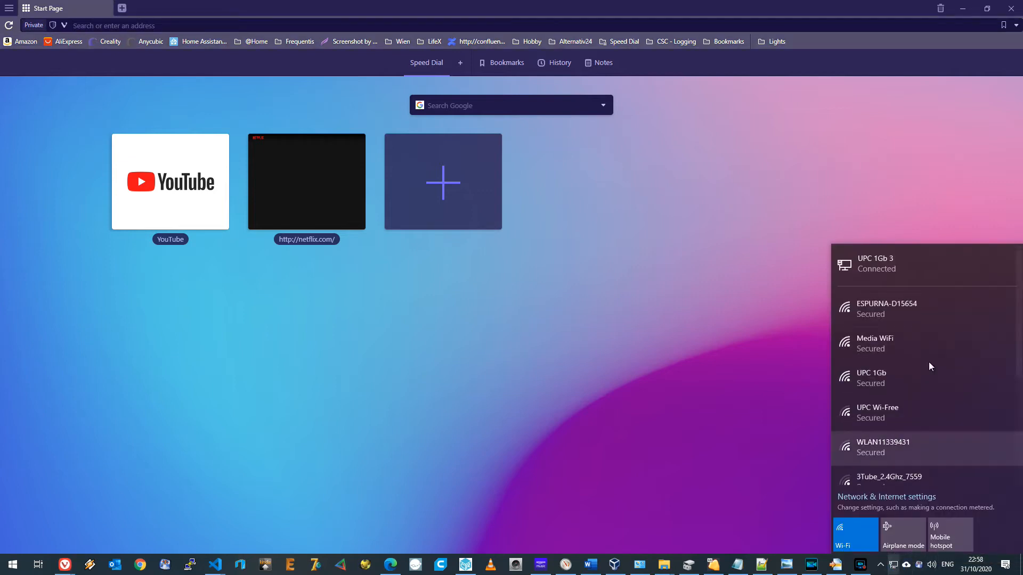
pyautogui.click(932, 312)
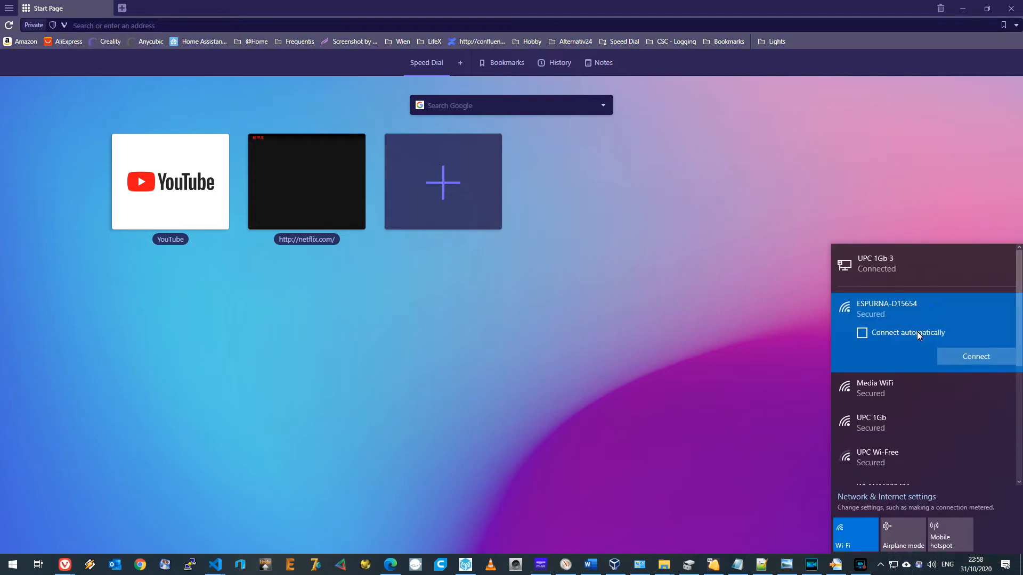
pyautogui.click(976, 355)
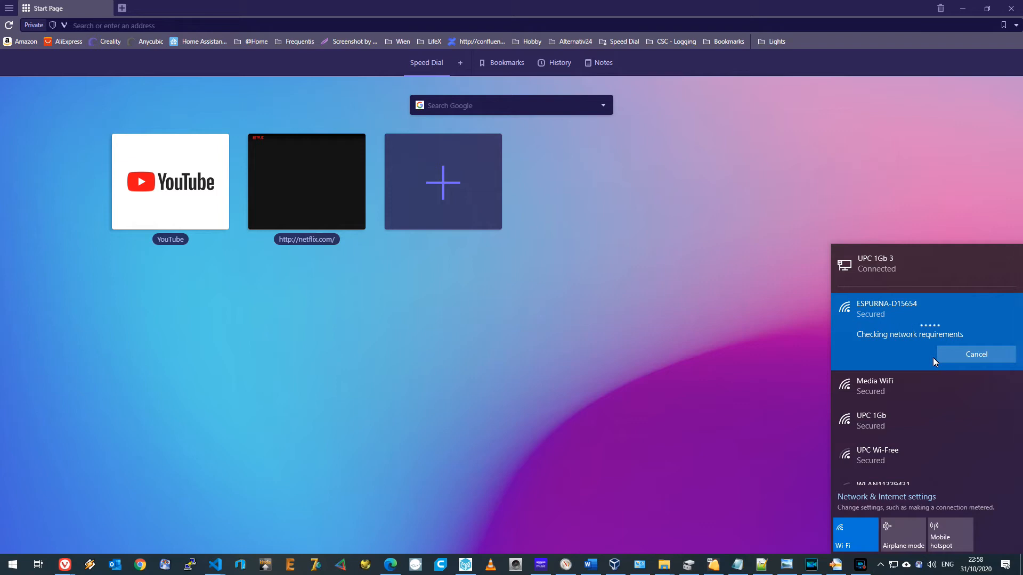
pyautogui.write('***')
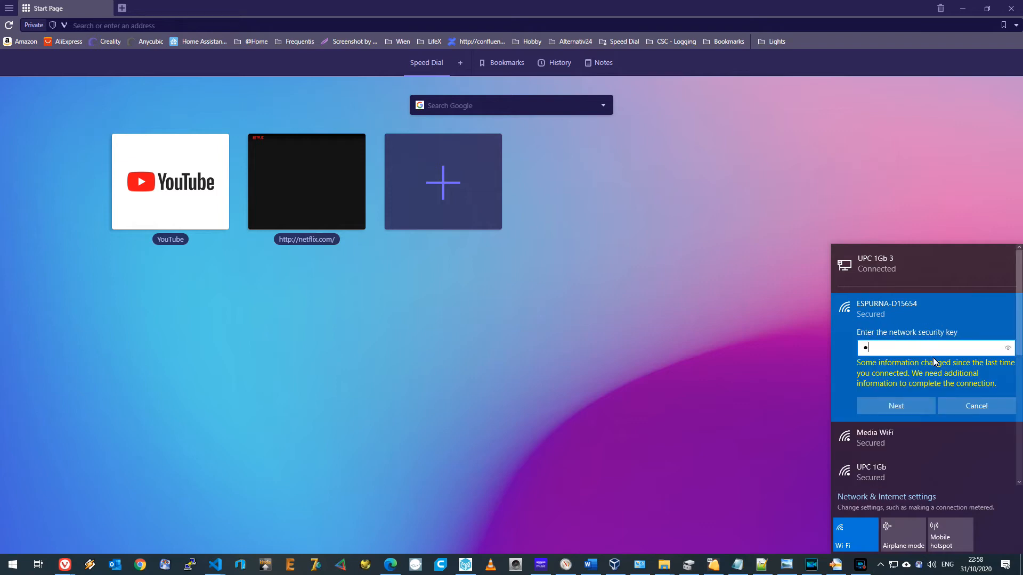
pyautogui.write('****')
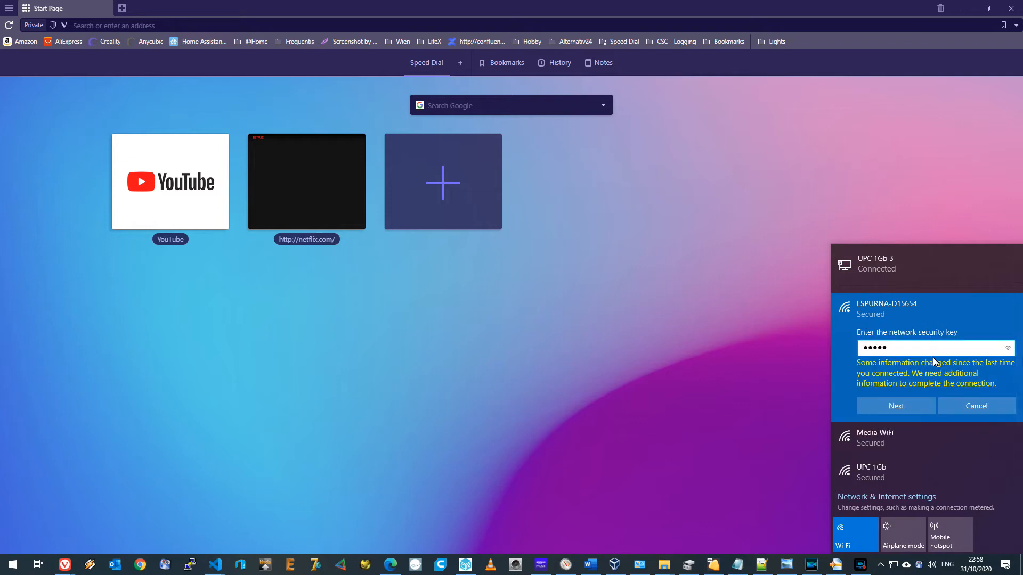
pyautogui.write('*')
pyautogui.press('Return')
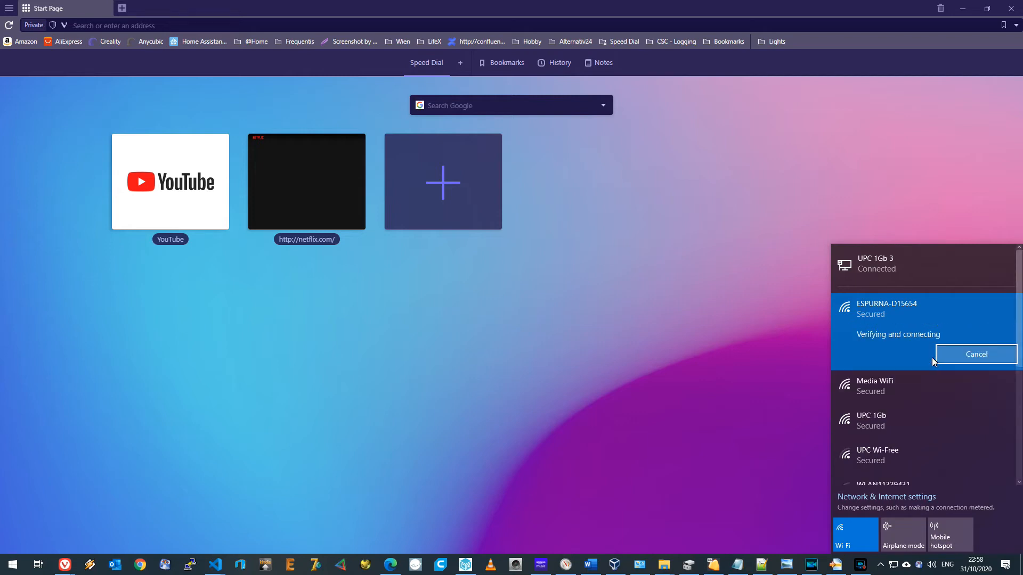
# Step: Open the device's web interface at 192.168.4.1 and sign in as admin with the default password
pyautogui.click(272, 22)
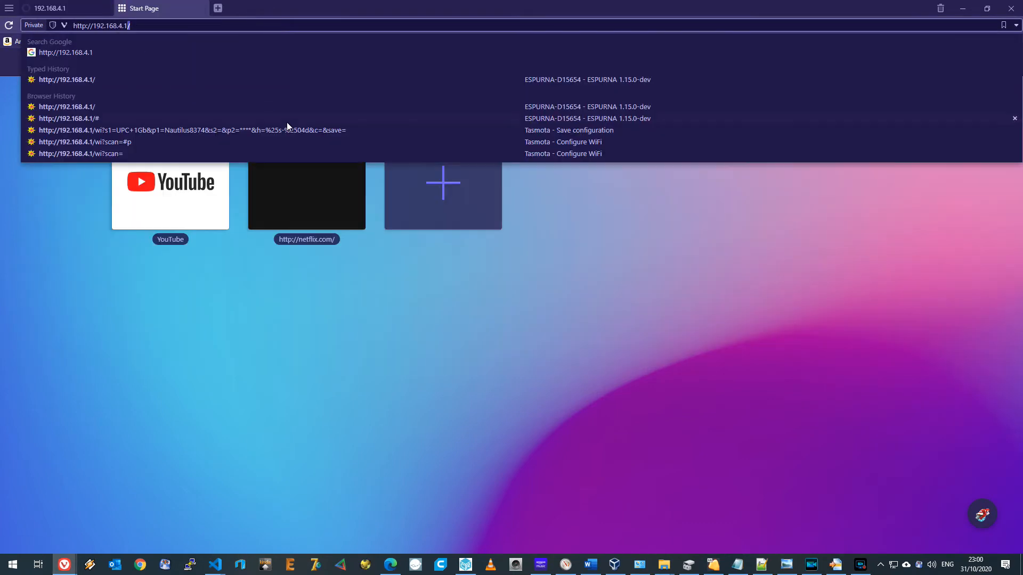
pyautogui.press('Return')
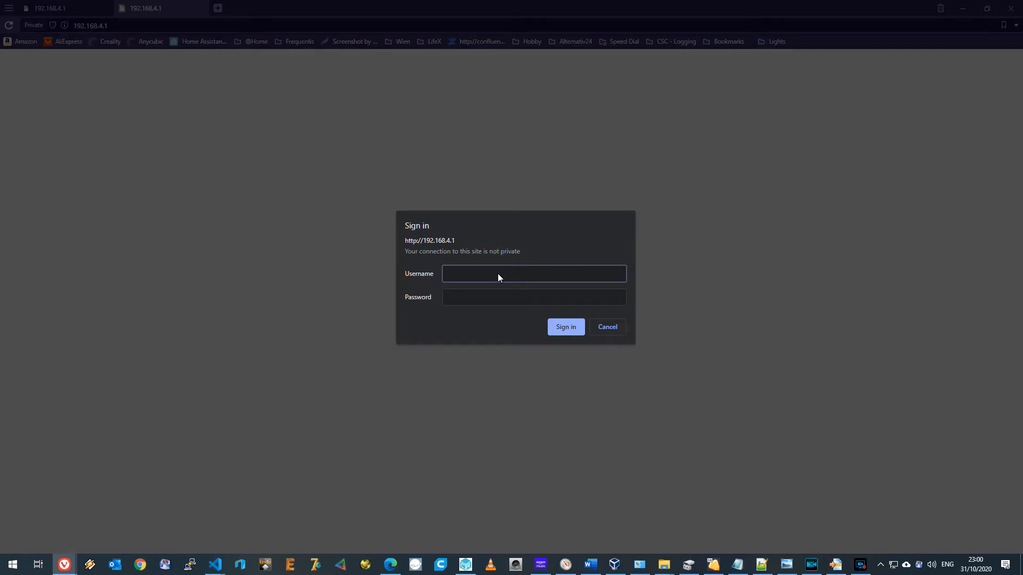
pyautogui.write('admin')
pyautogui.press('Tab')
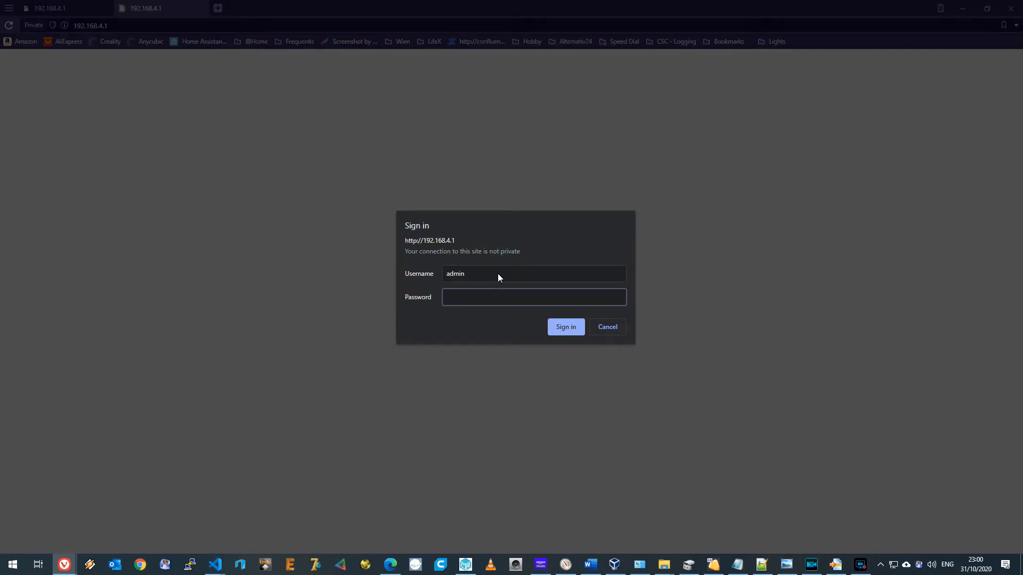
pyautogui.write('********')
pyautogui.hotkey('ctrl', 'a')
pyautogui.write('******')
pyautogui.press('Return')
pyautogui.write('admin')
pyautogui.press('Tab')
pyautogui.write('******')
pyautogui.press('Return')
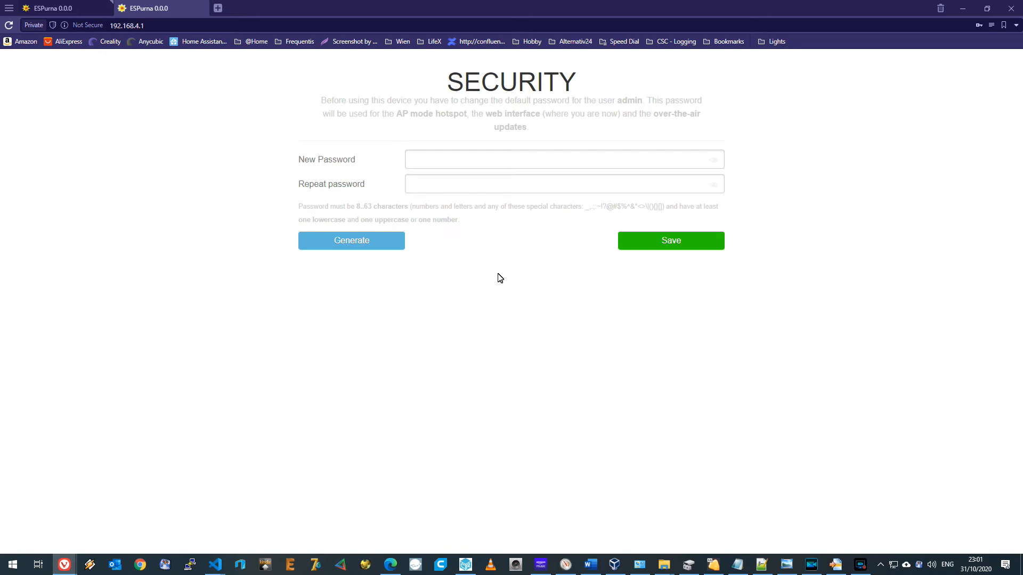
# Step: Enter and repeat a new admin password on the Security page, and save it
pyautogui.click(459, 164)
pyautogui.write('*******')
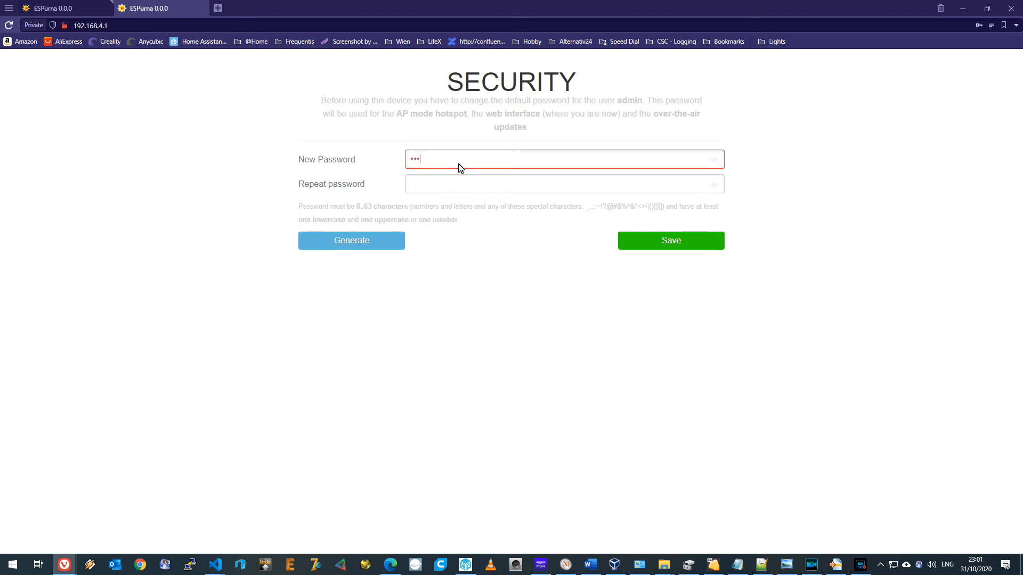
pyautogui.hotkey('ctrl', 'a')
pyautogui.write('************')
pyautogui.press('Tab')
pyautogui.write('************')
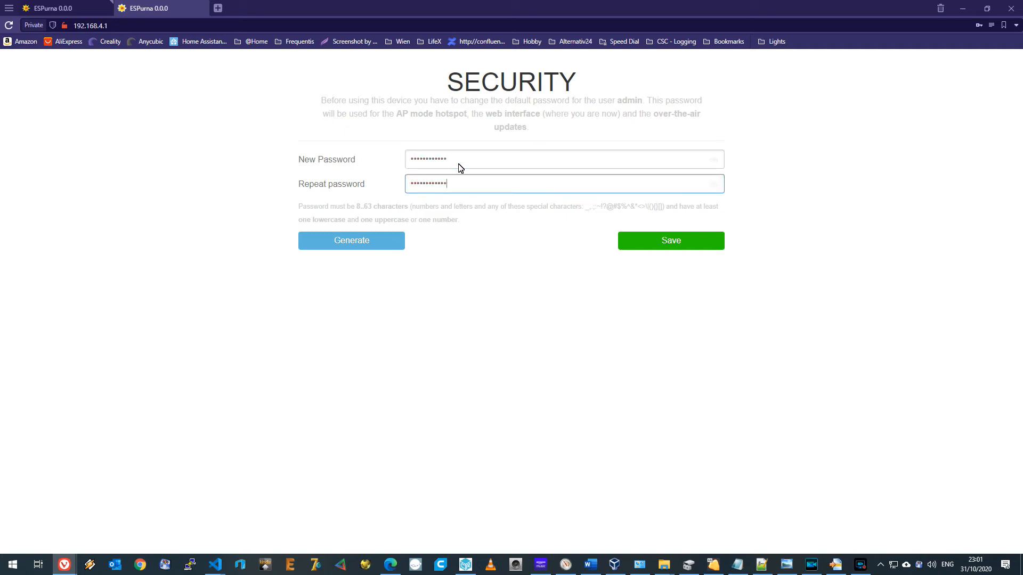
pyautogui.click(682, 243)
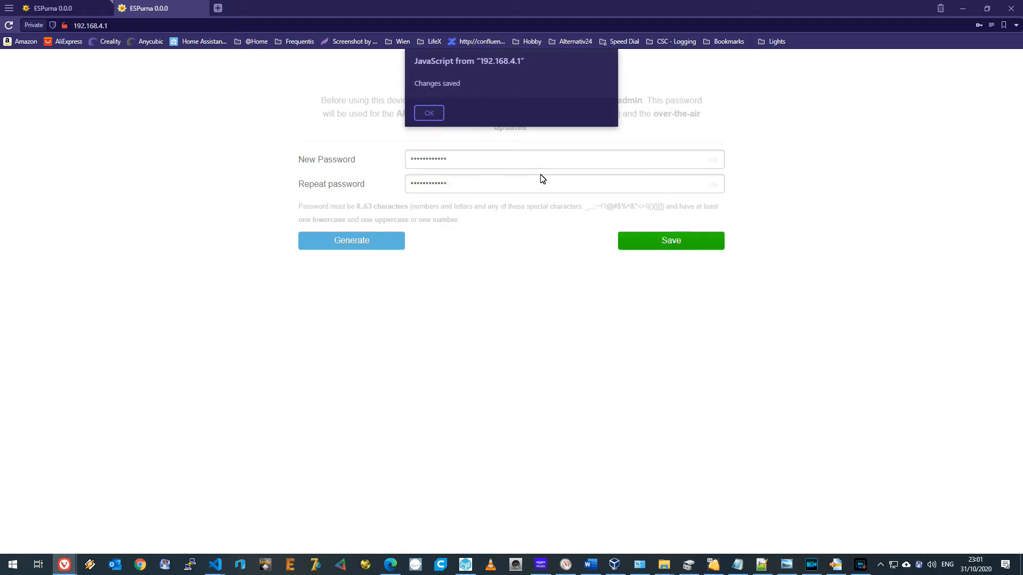
pyautogui.click(429, 112)
# Step: Sign back in to the device's web interface as admin with the new password
pyautogui.write('admin')
pyautogui.press('Tab')
pyautogui.write('*****')
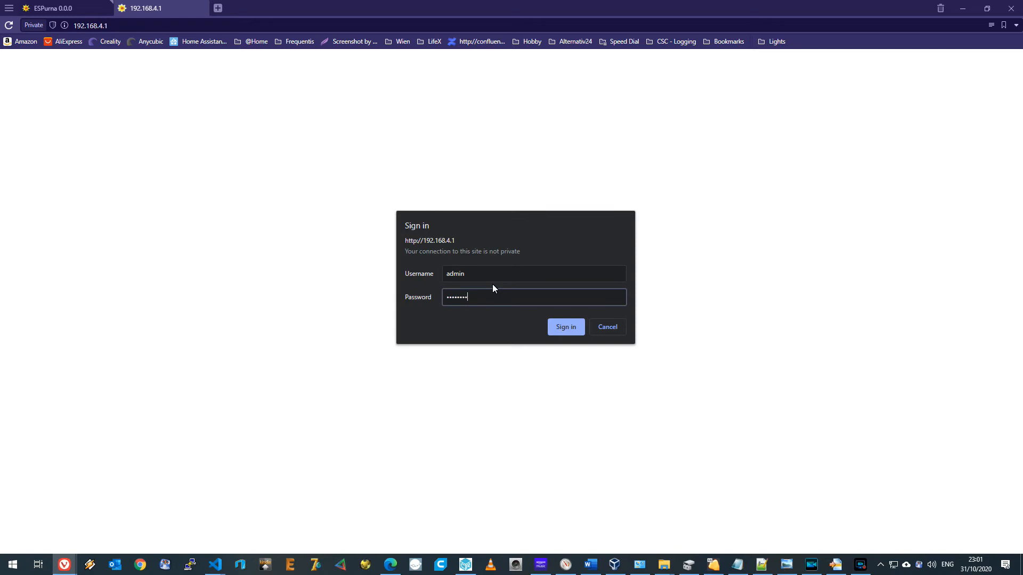
pyautogui.write('*******')
pyautogui.click(555, 330)
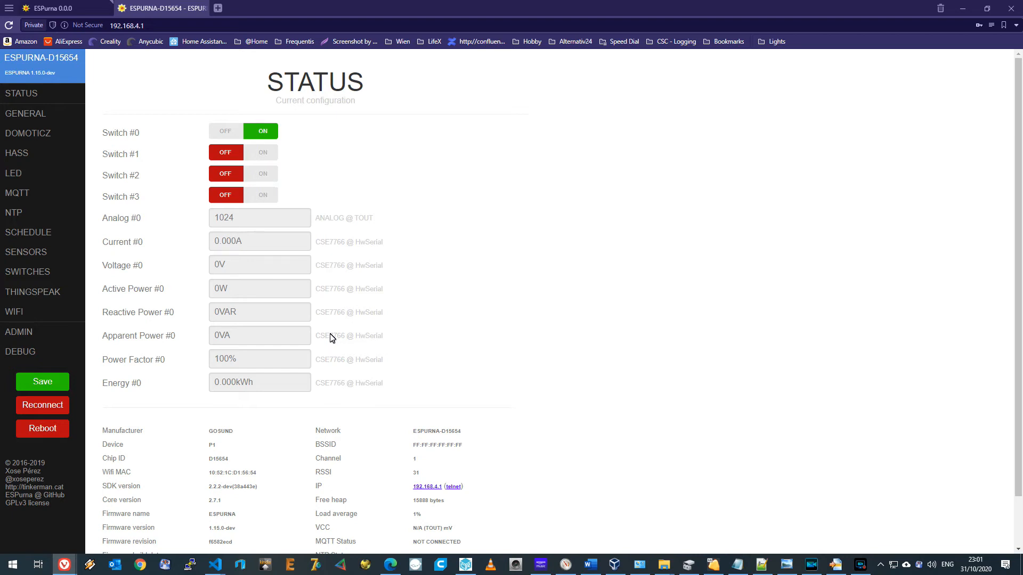
# Step: Scan for Wi-Fi networks from the device and add a network entry with the SSID UPC 1Gb
pyautogui.click(44, 318)
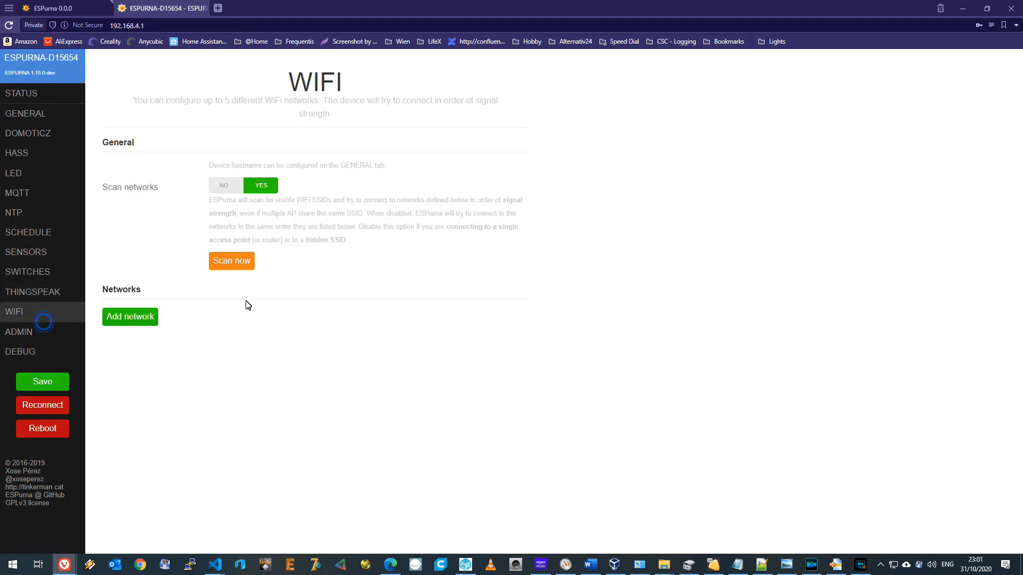
pyautogui.click(244, 267)
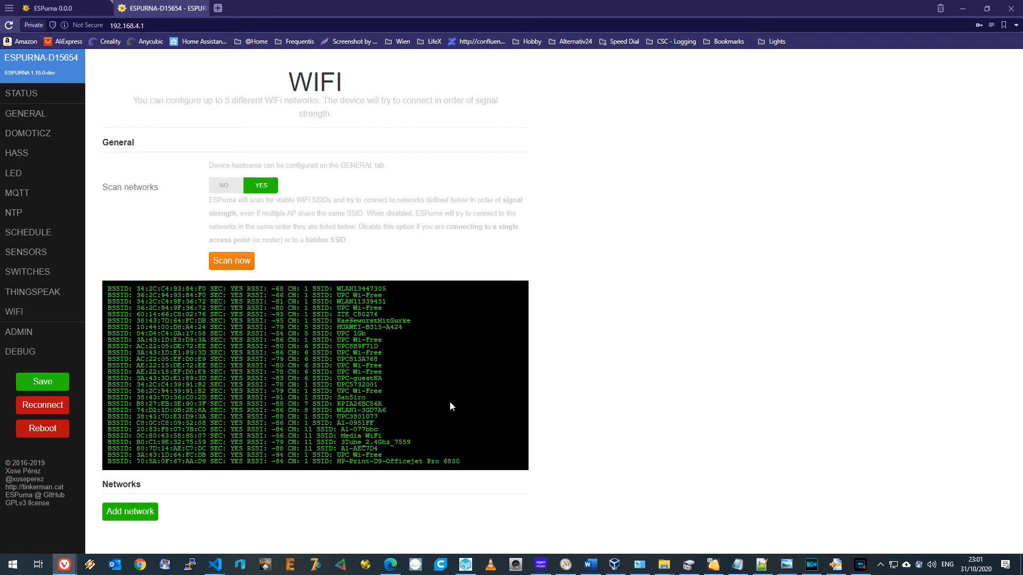
pyautogui.click(148, 512)
pyautogui.scroll(-4, 322, 331)
pyautogui.click(313, 299)
pyautogui.click(289, 324)
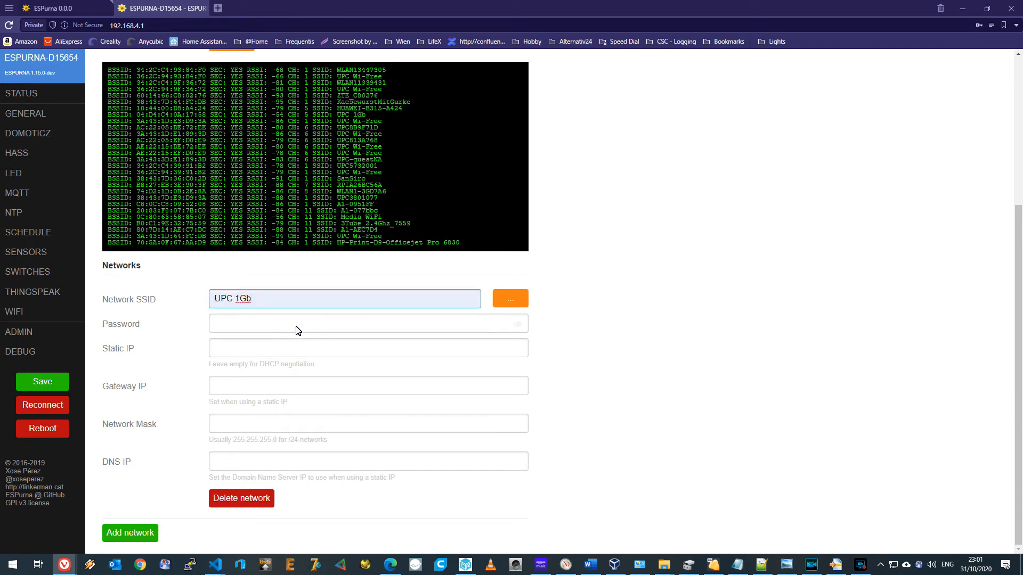
# Step: Enter the Wi-Fi password for UPC 1Gb, save the settings, and reconnect the device to Wi-Fi
pyautogui.click(297, 326)
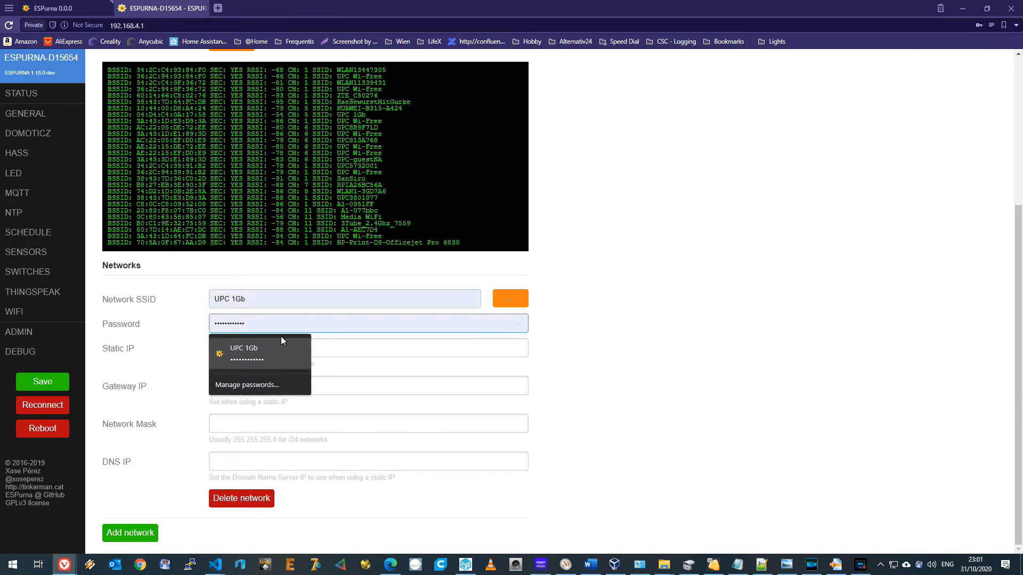
pyautogui.click(432, 324)
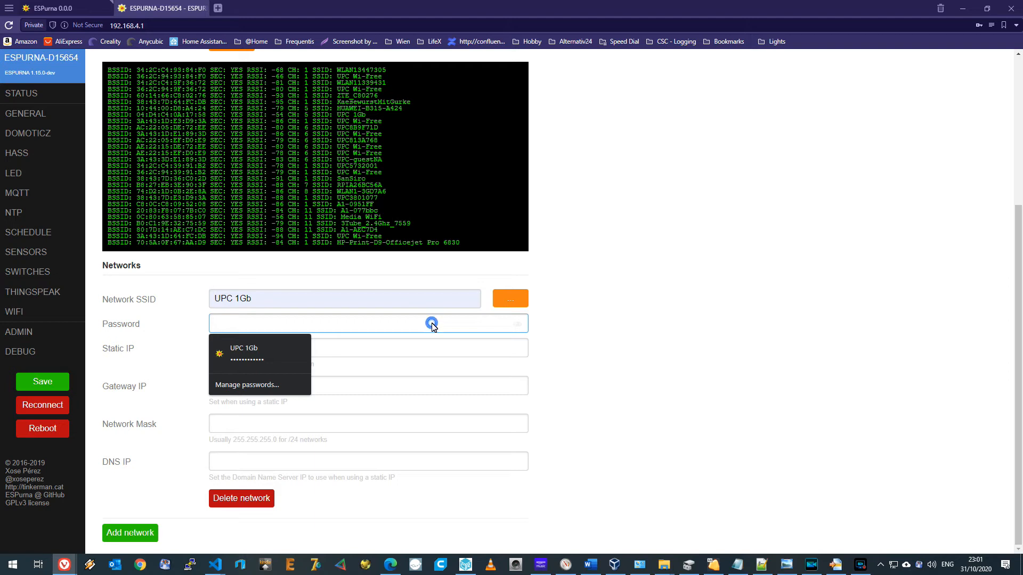
pyautogui.write('••••••••••')
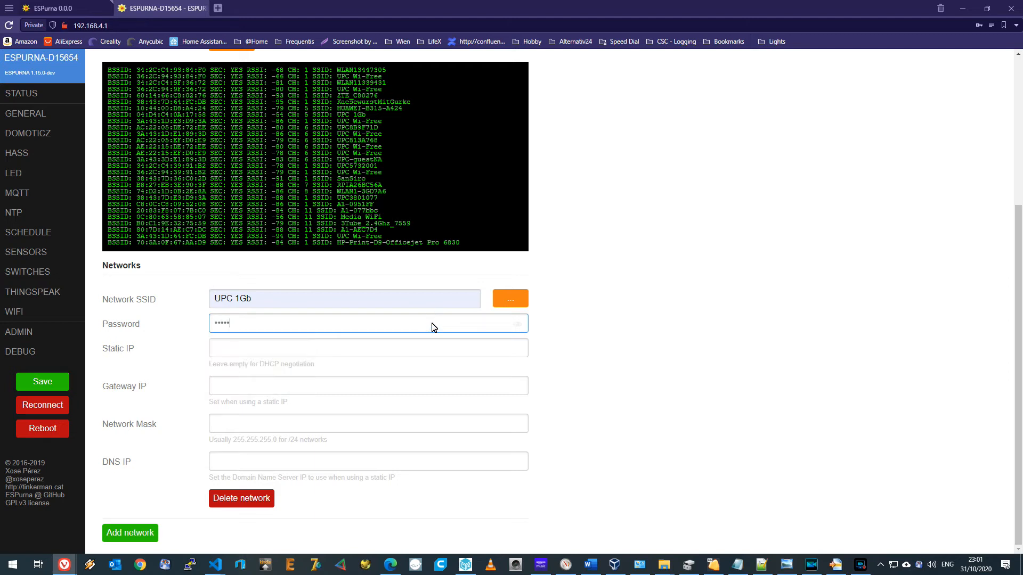
pyautogui.write('••')
pyautogui.click(43, 381)
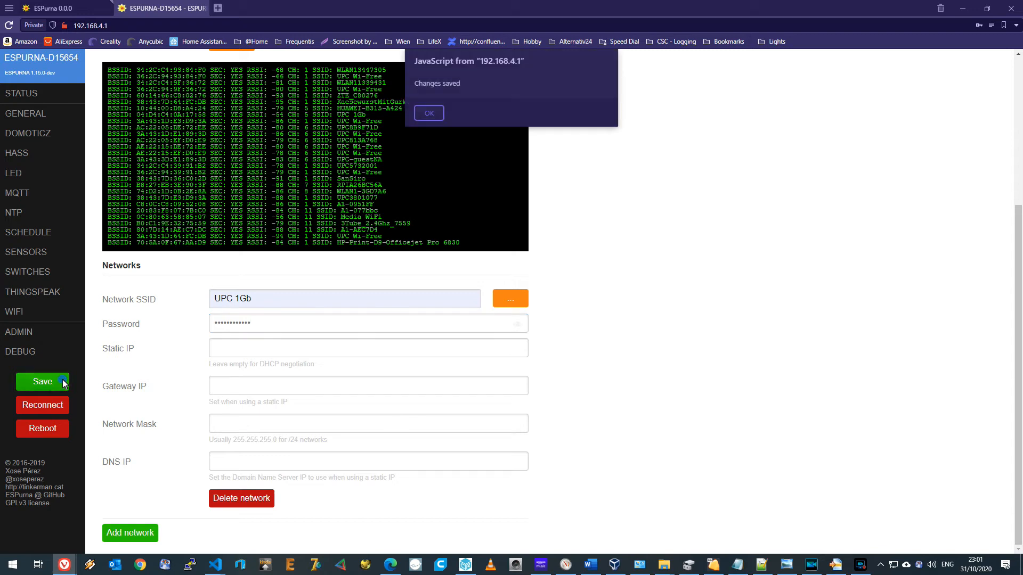
pyautogui.click(426, 114)
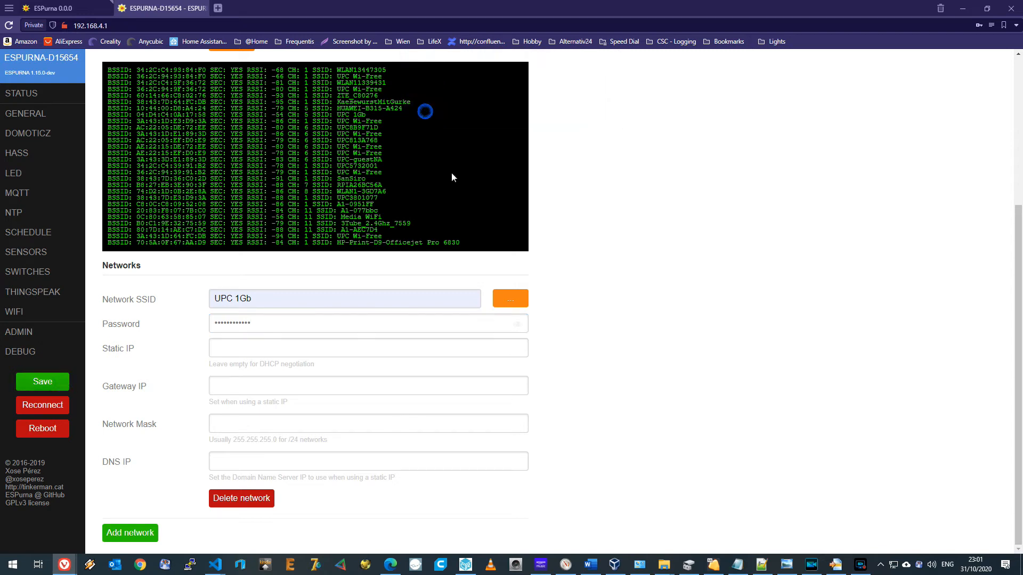
pyautogui.click(53, 405)
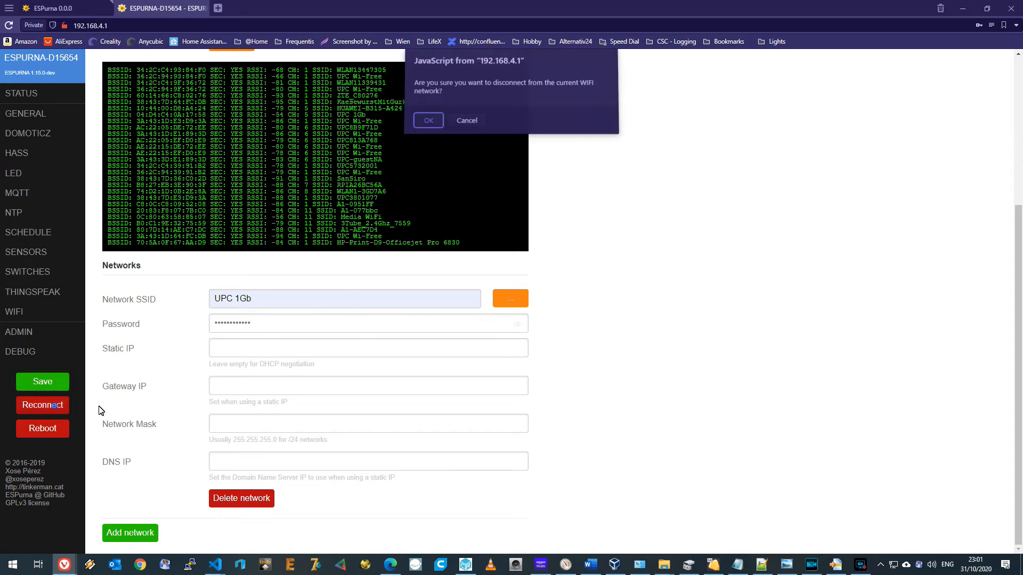
pyautogui.click(427, 121)
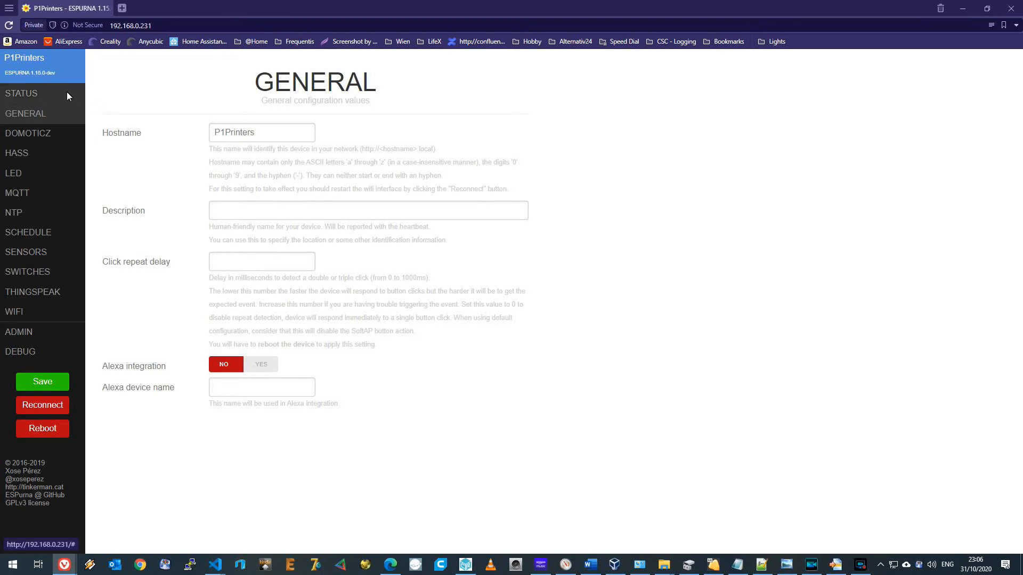
# Step: Enable MQTT on the P1Printers device and set the MQTT broker to 192.168.0.171
pyautogui.click(42, 154)
pyautogui.click(75, 193)
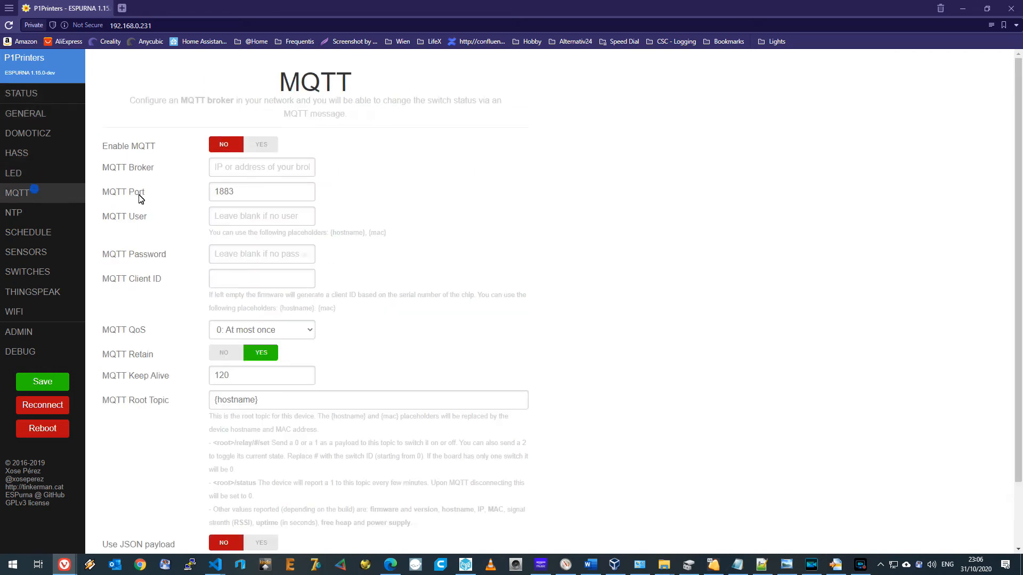
pyautogui.click(273, 150)
pyautogui.click(265, 169)
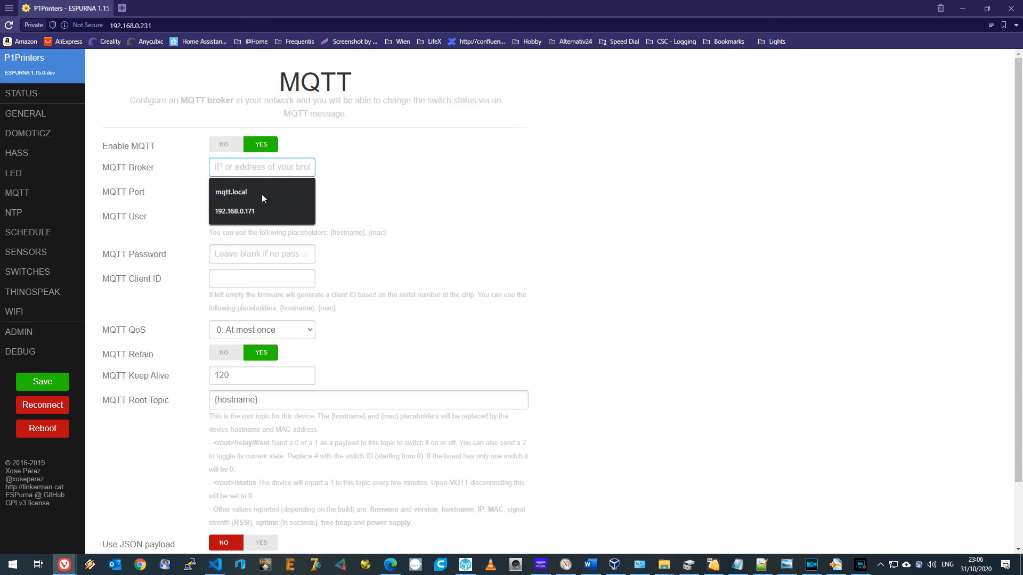
pyautogui.click(260, 210)
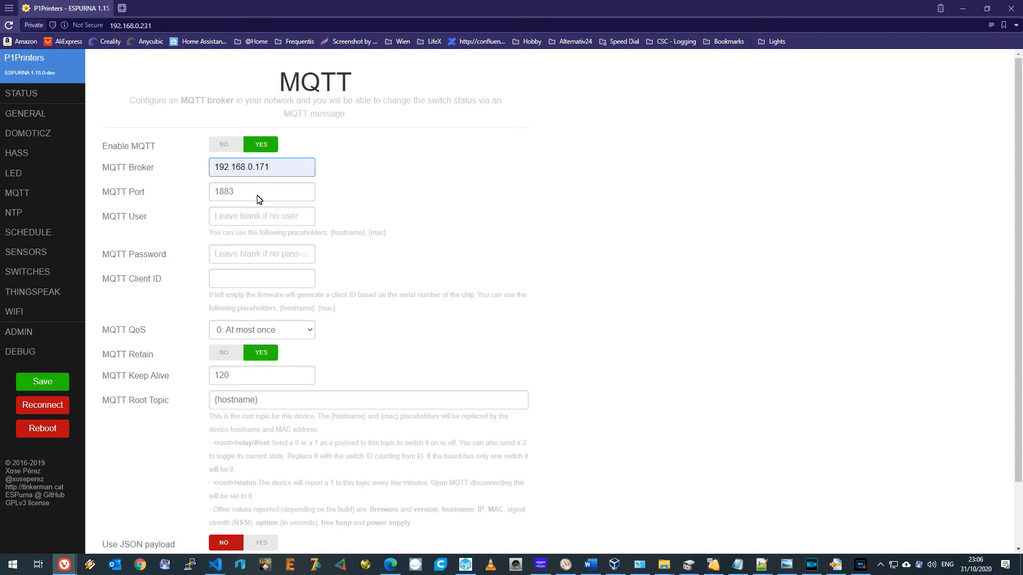
# Step: Enter the MQTT user name and MQTT password, and save the MQTT settings
pyautogui.click(253, 224)
pyautogui.write('alexx')
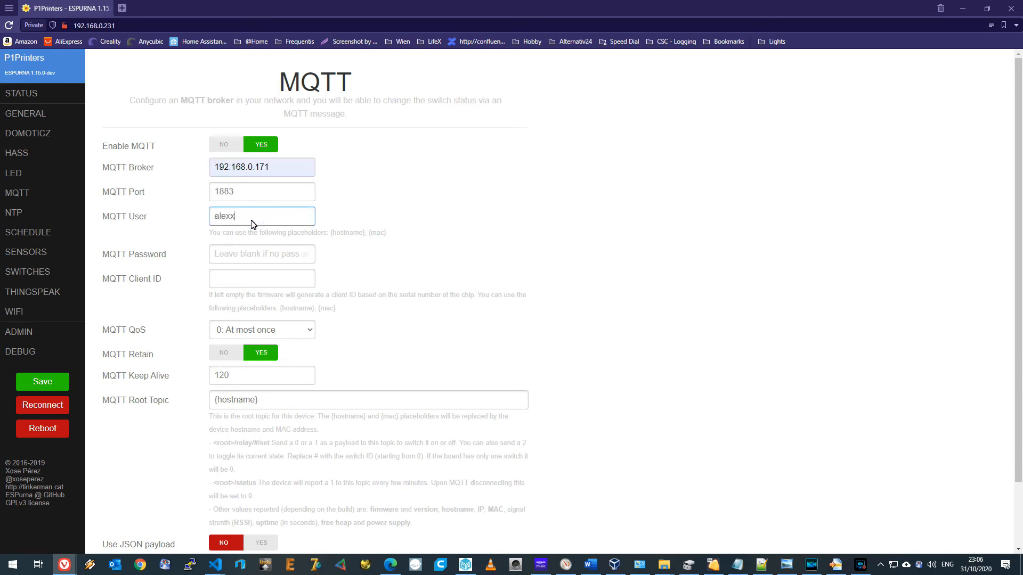
pyautogui.press('BackSpace')
pyautogui.write('tz')
pyautogui.press('Tab')
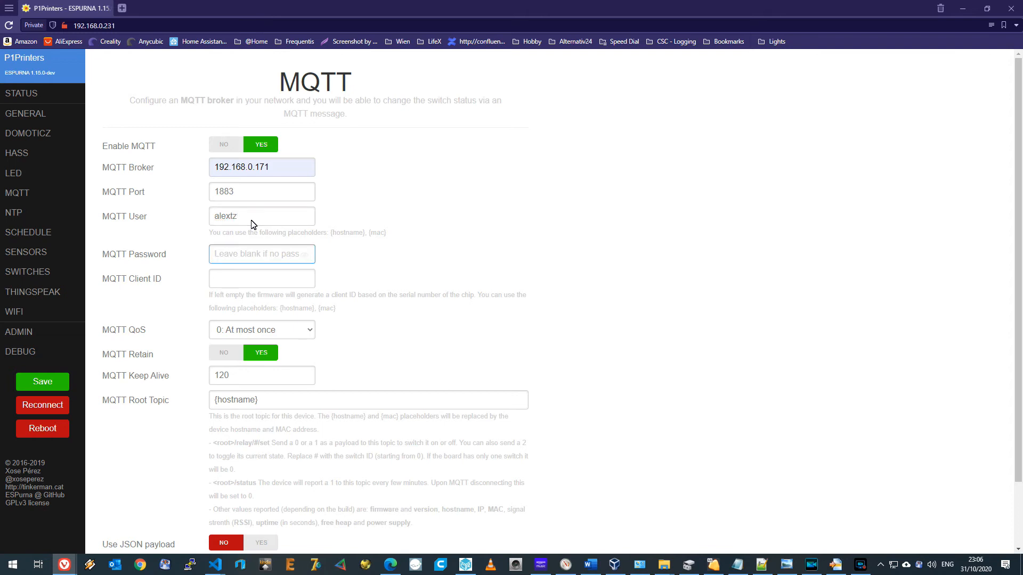
pyautogui.write('************')
pyautogui.click(42, 382)
pyautogui.click(429, 116)
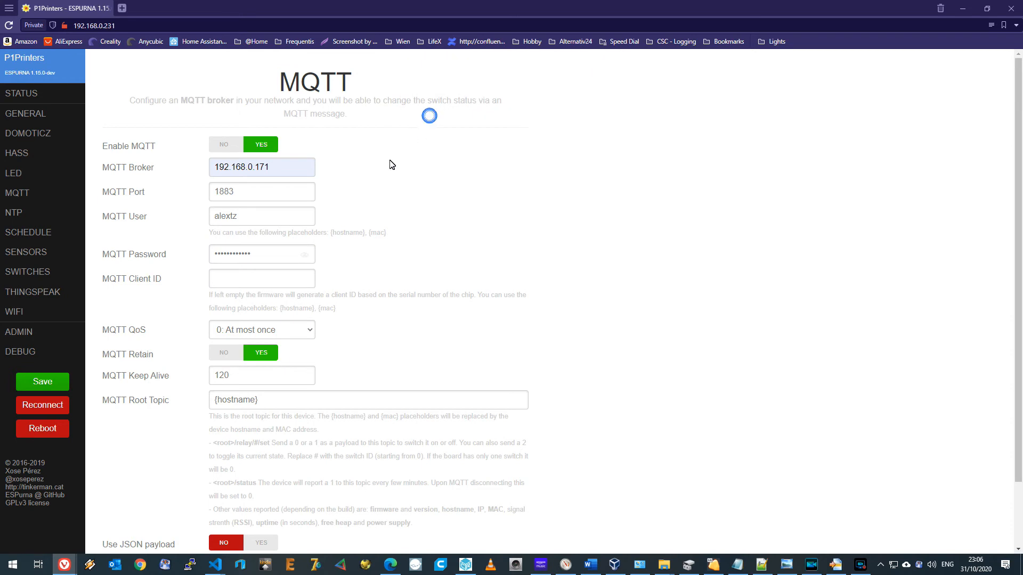
# Step: Check the MQTT messages in the debug log, and enable and save Home Assistant auto-discovery for the device
pyautogui.click(41, 348)
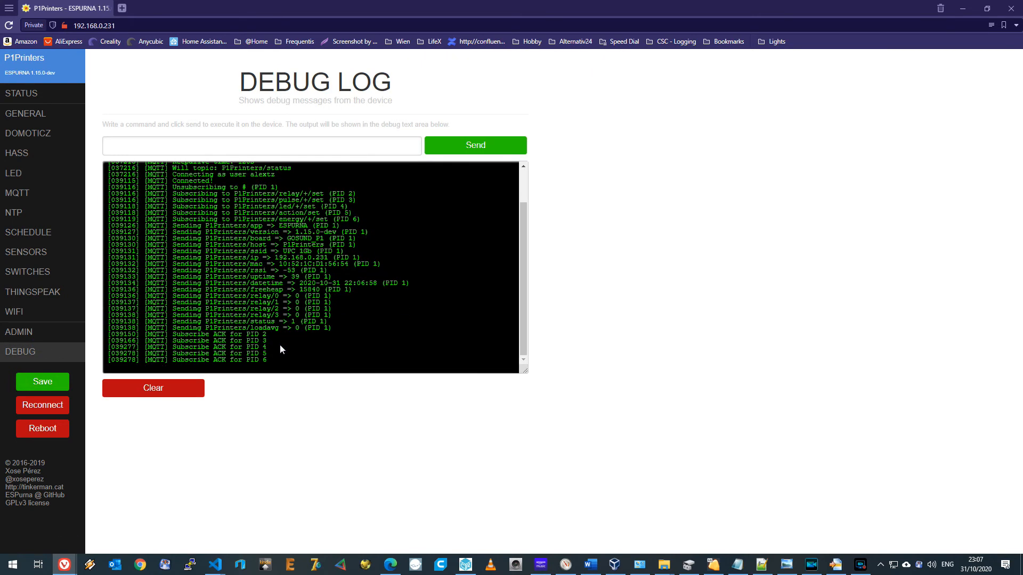
pyautogui.click(51, 139)
pyautogui.click(47, 159)
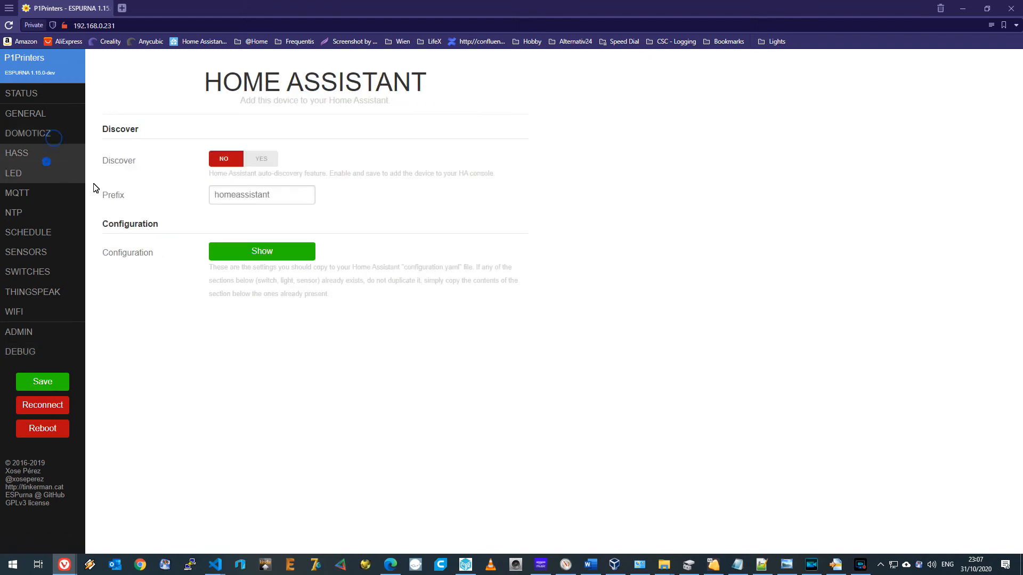
pyautogui.click(263, 160)
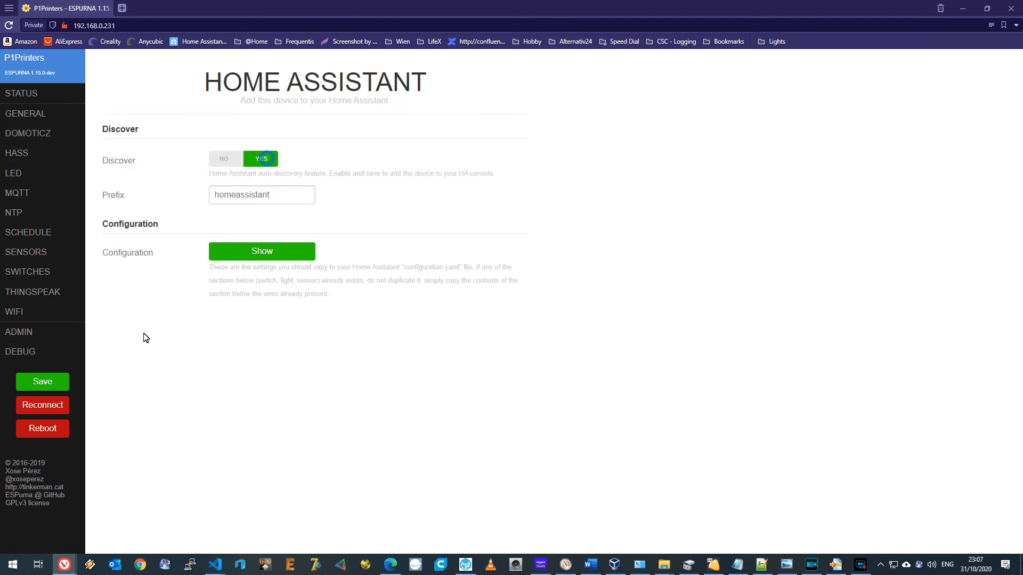
pyautogui.click(51, 380)
pyautogui.click(423, 112)
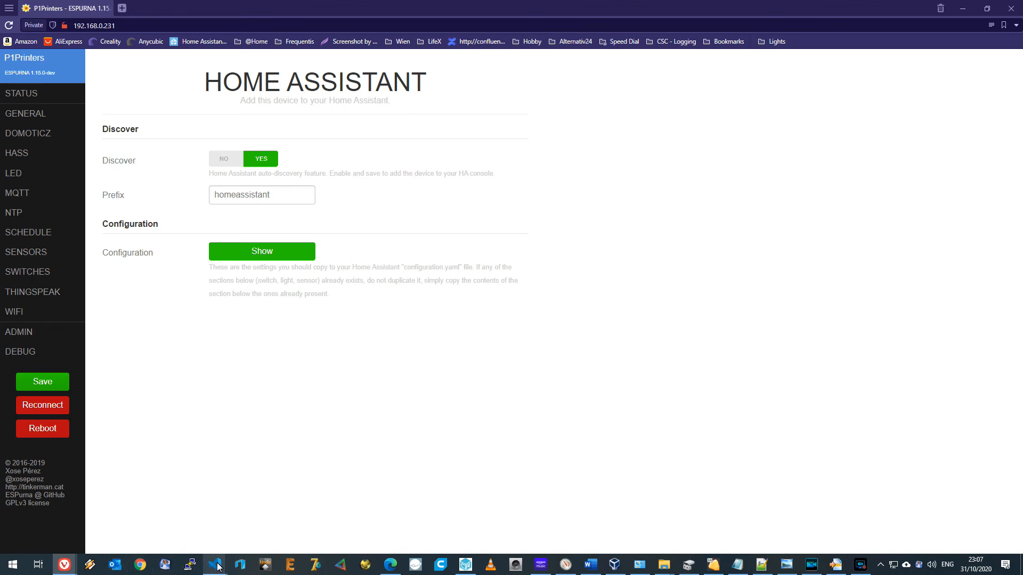
# Step: Switch to Home Assistant, search its configured devices for "pr" and open the P1Printers device
pyautogui.moveTo(72, 563)
pyautogui.click(182, 528)
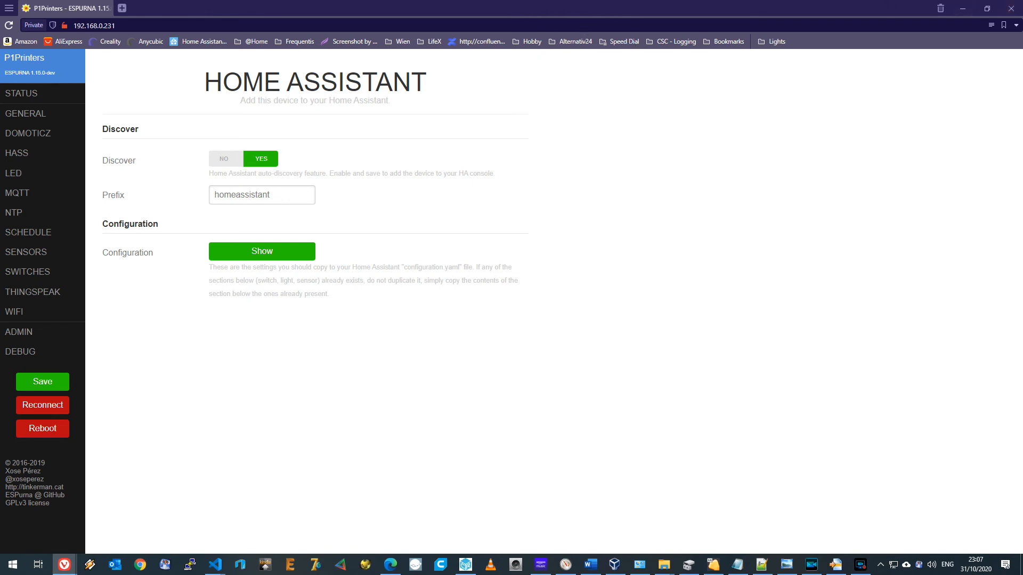
pyautogui.moveTo(1022, 8); pyautogui.dragTo(373, 0)
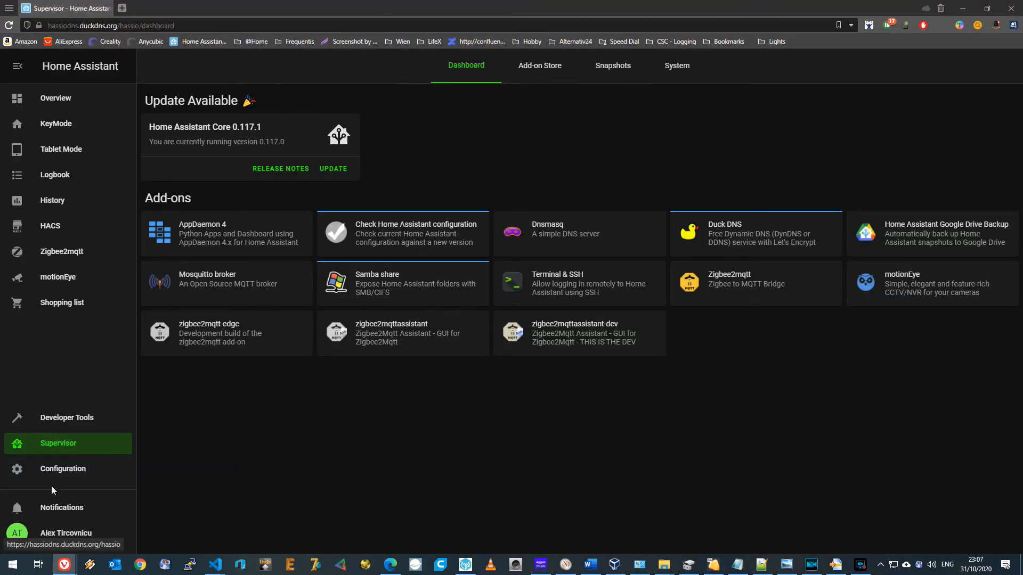
pyautogui.click(66, 472)
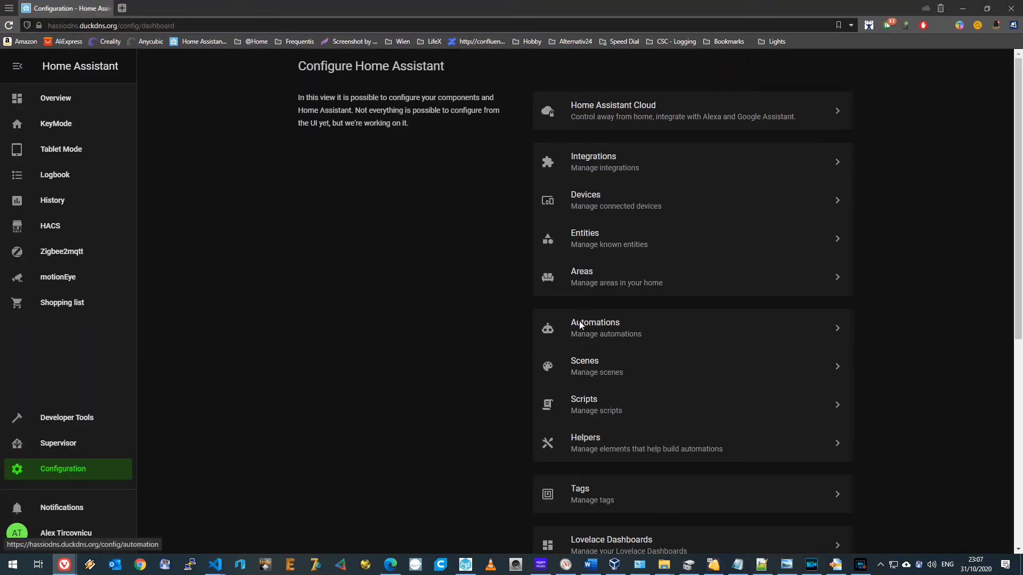
pyautogui.click(612, 198)
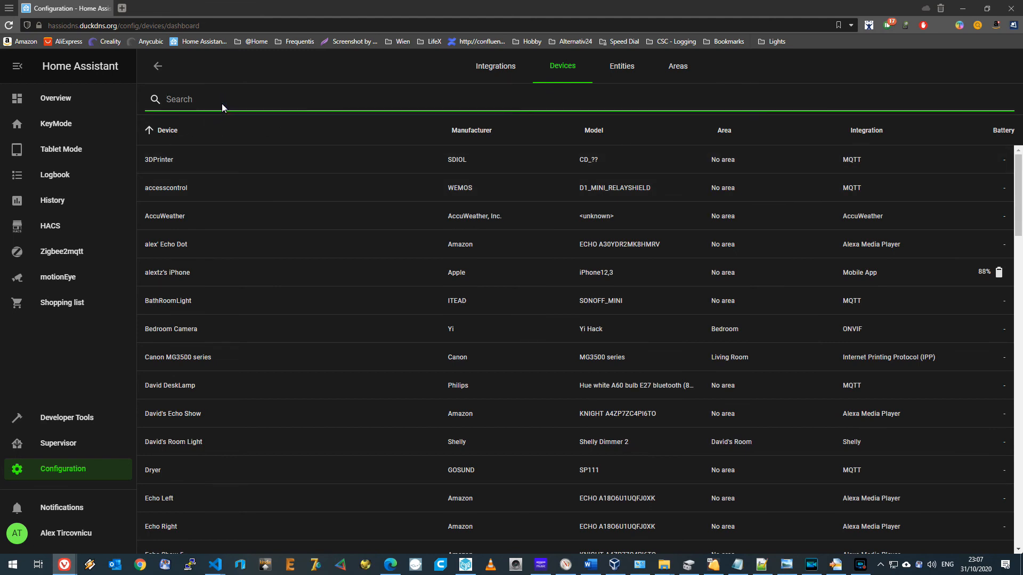
pyautogui.write('pr')
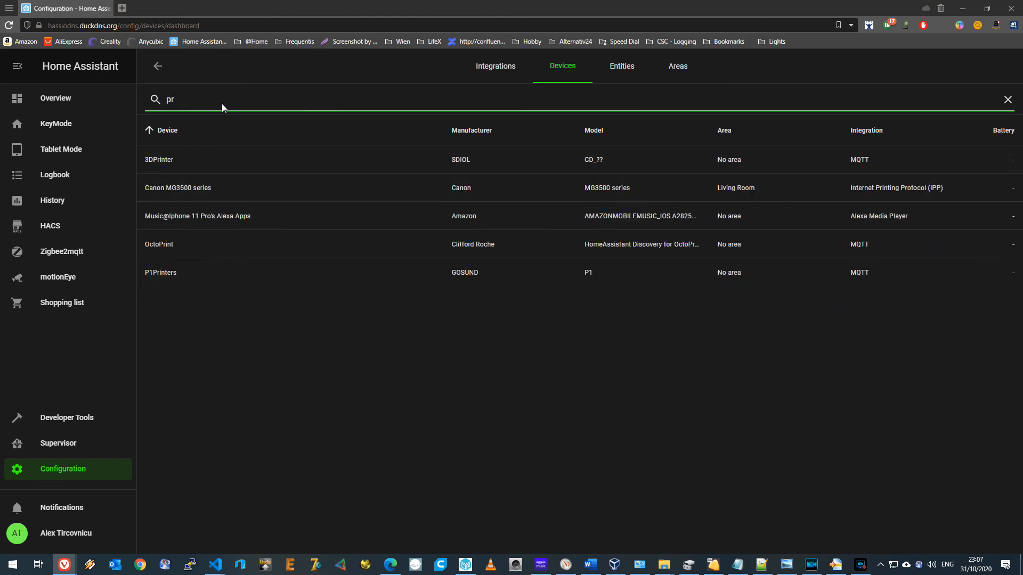
pyautogui.click(164, 273)
# Step: Turn on all four P1Printers switch entities, P1Printers_0 through P1Printers_3
pyautogui.scroll(-2, 164, 278)
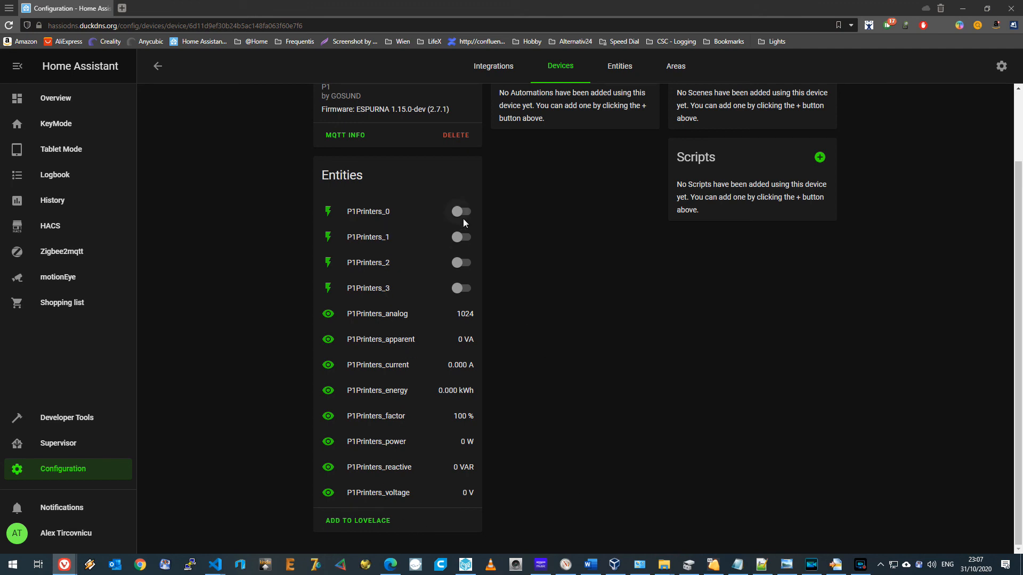
pyautogui.click(461, 237)
pyautogui.click(463, 262)
pyautogui.click(469, 289)
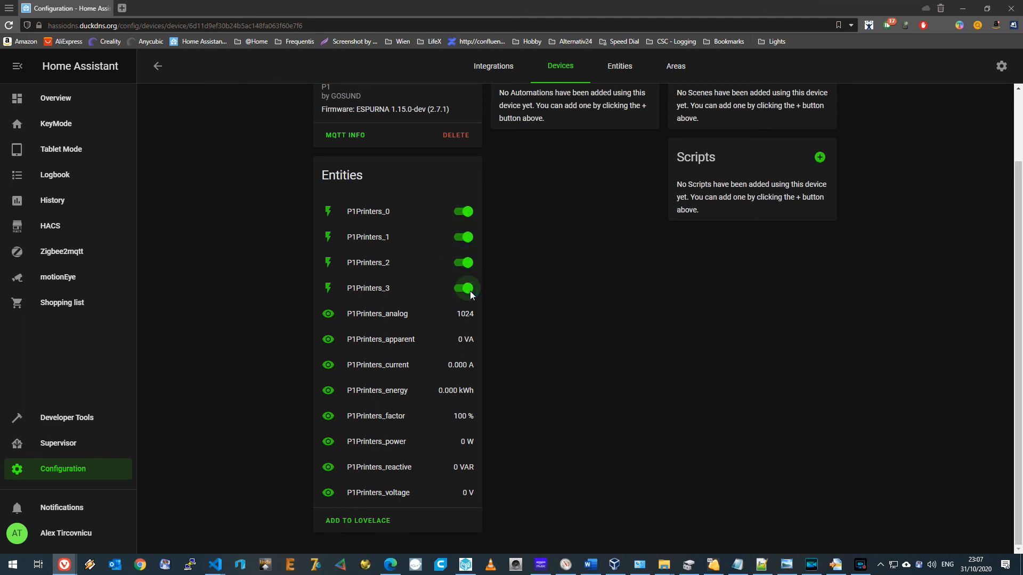
# Step: Show the ESPurna status page beside the Home Assistant window and turn off all four P1Printers switches from Home Assistant
pyautogui.moveTo(267, 8); pyautogui.dragTo(810, 37)
pyautogui.click(31, 94)
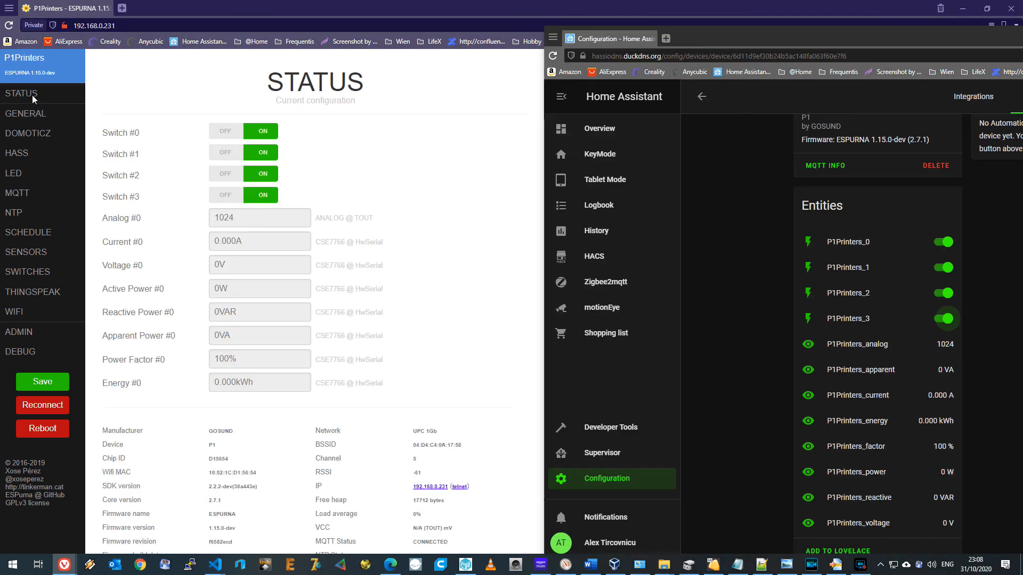
pyautogui.click(941, 242)
pyautogui.click(941, 267)
pyautogui.click(944, 294)
pyautogui.click(944, 318)
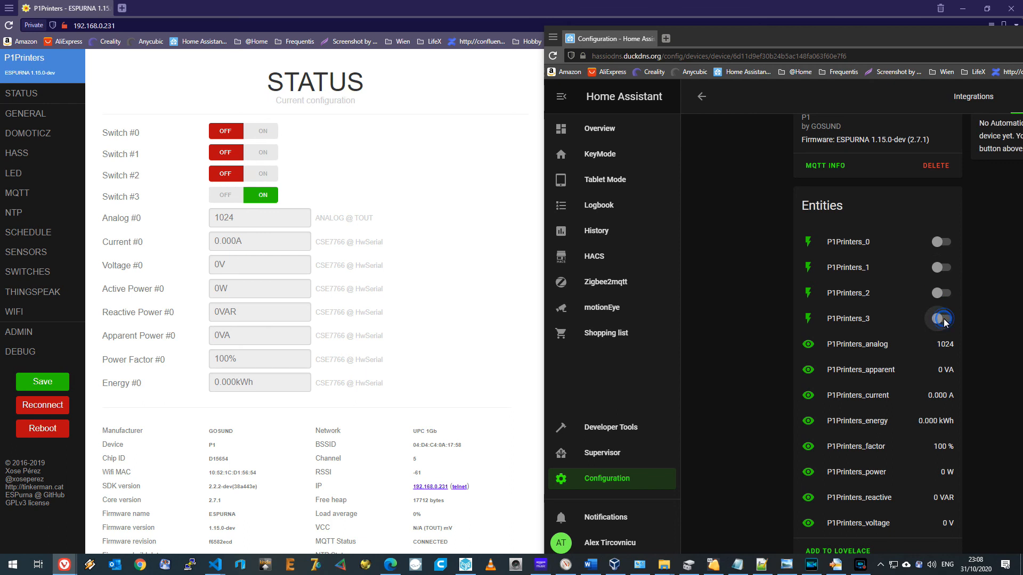
# Step: Toggle the P1Printers switches individually in Home Assistant, leaving P1Printers_0 and P1Printers_3 on and P1Printers_1 and P1Printers_2 off
pyautogui.click(943, 294)
pyautogui.click(945, 269)
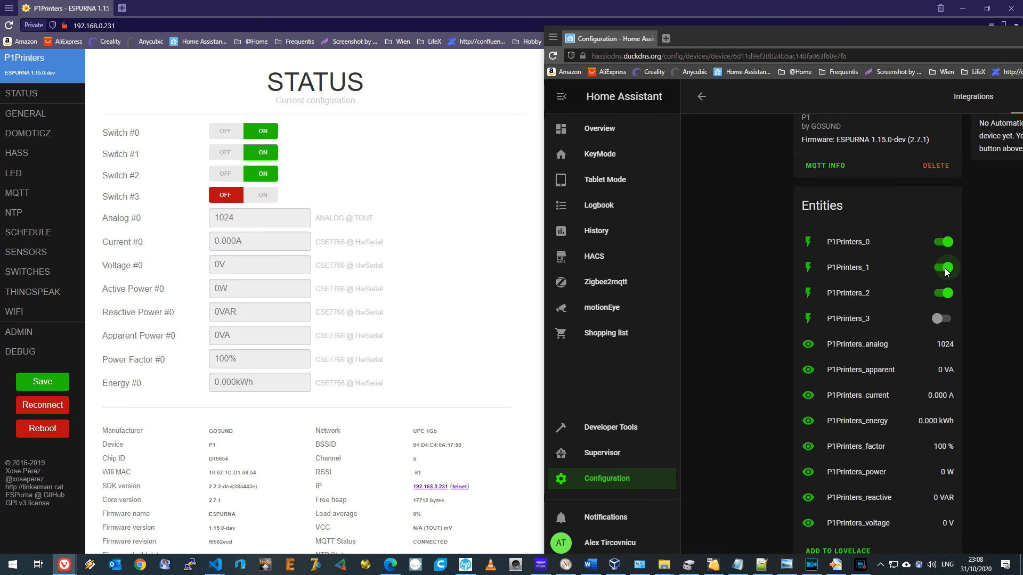
pyautogui.click(946, 269)
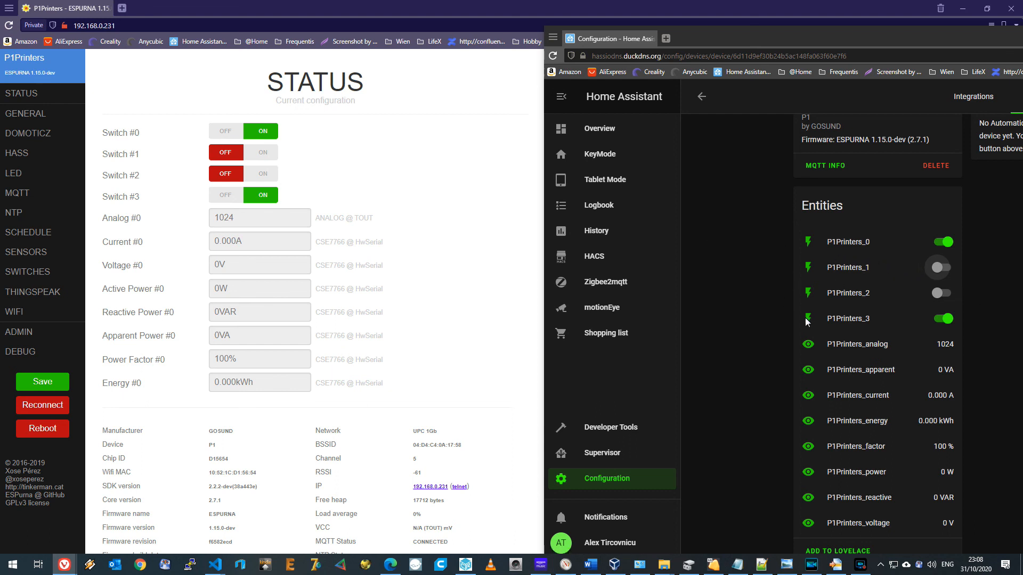
pyautogui.scroll(-1, 803, 318)
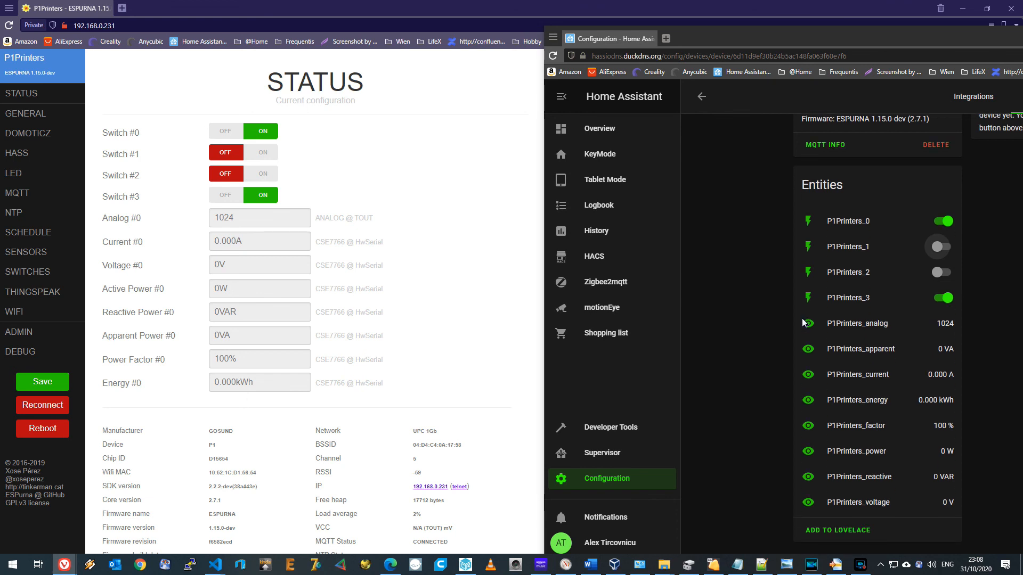